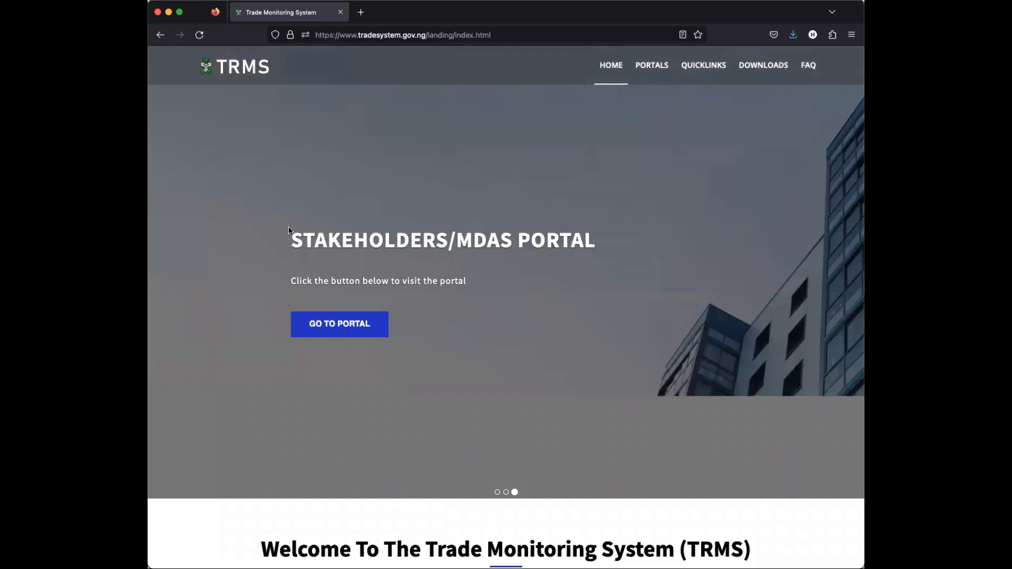
Step: Bring up the Exporters Portal slide and go to the applicant portal login
{"action": "left_click", "coordinate": [497, 494]}
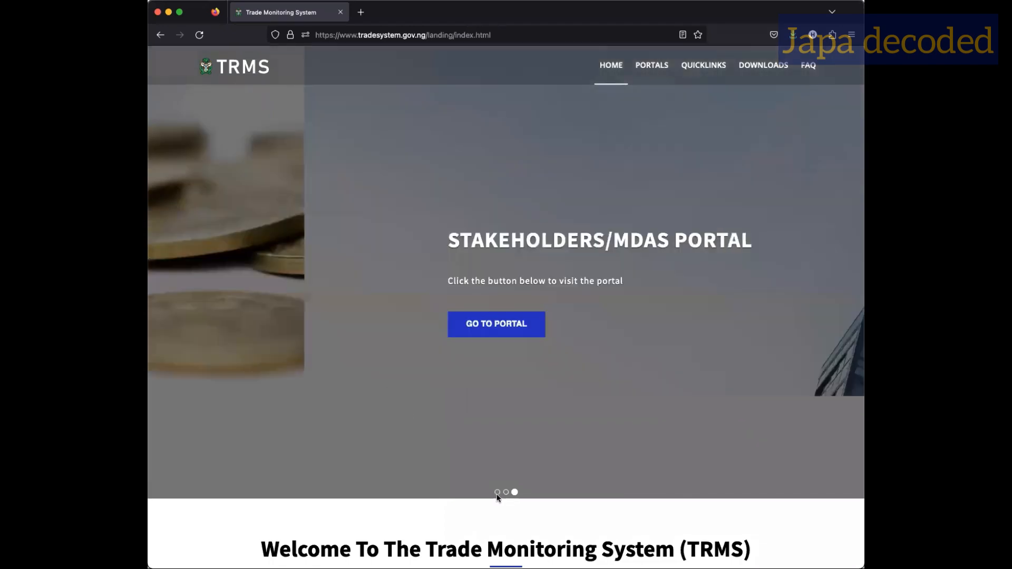
{"action": "left_click", "coordinate": [498, 493]}
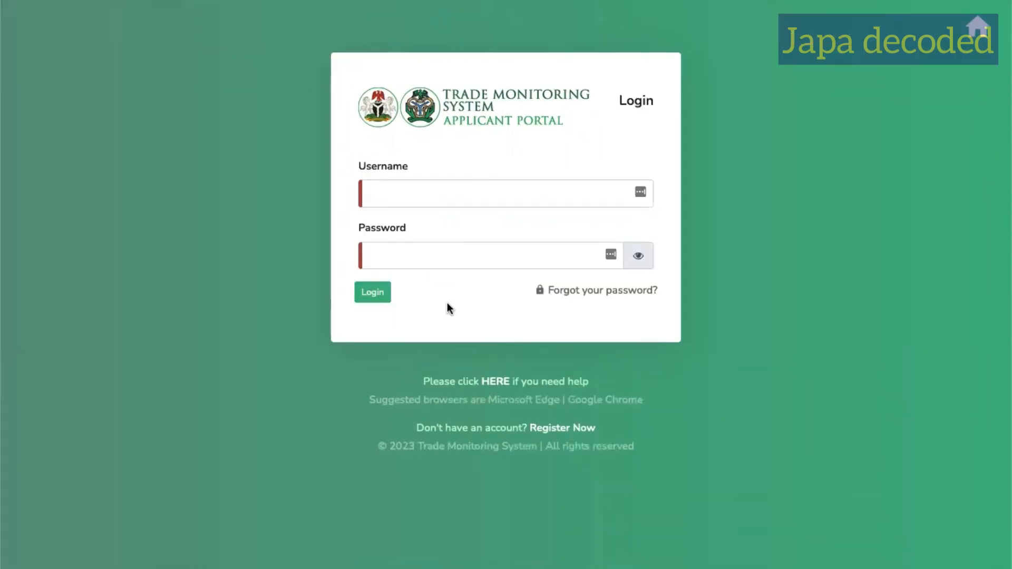
Step: Switch registration to Individual and check the entered BVN digits
{"action": "left_click", "coordinate": [563, 428]}
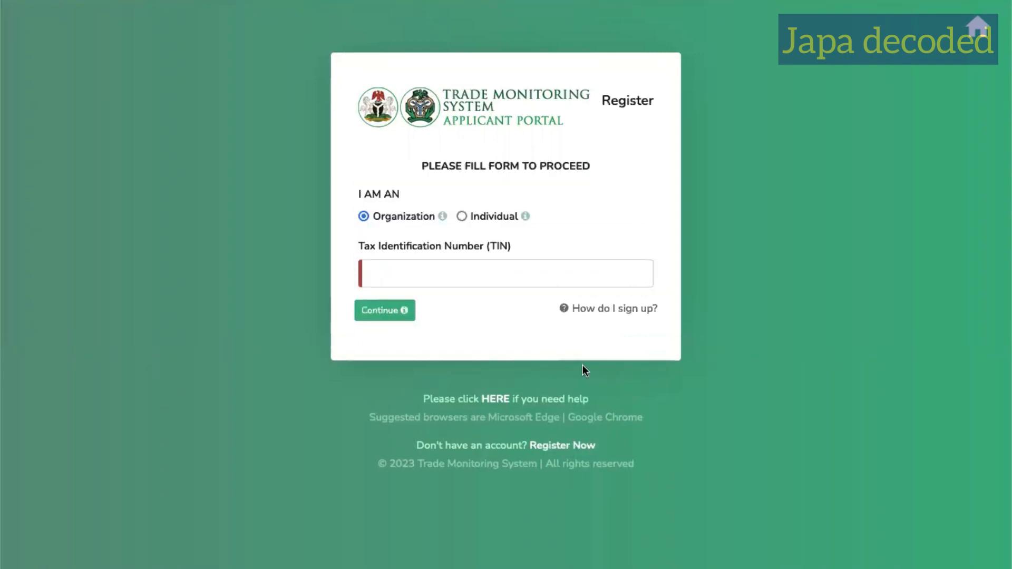
{"action": "left_click", "coordinate": [462, 216]}
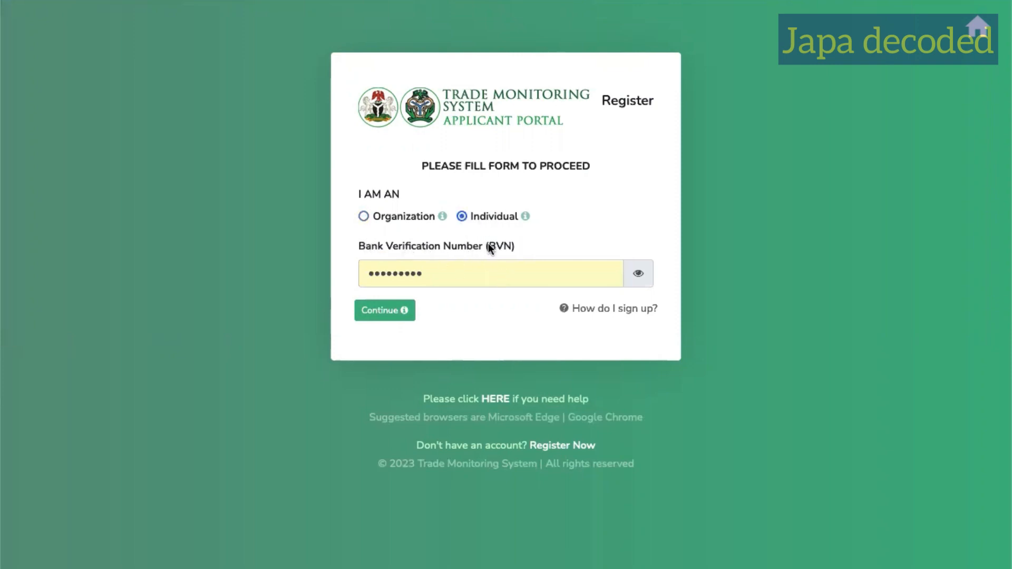
{"action": "double_click", "coordinate": [462, 281]}
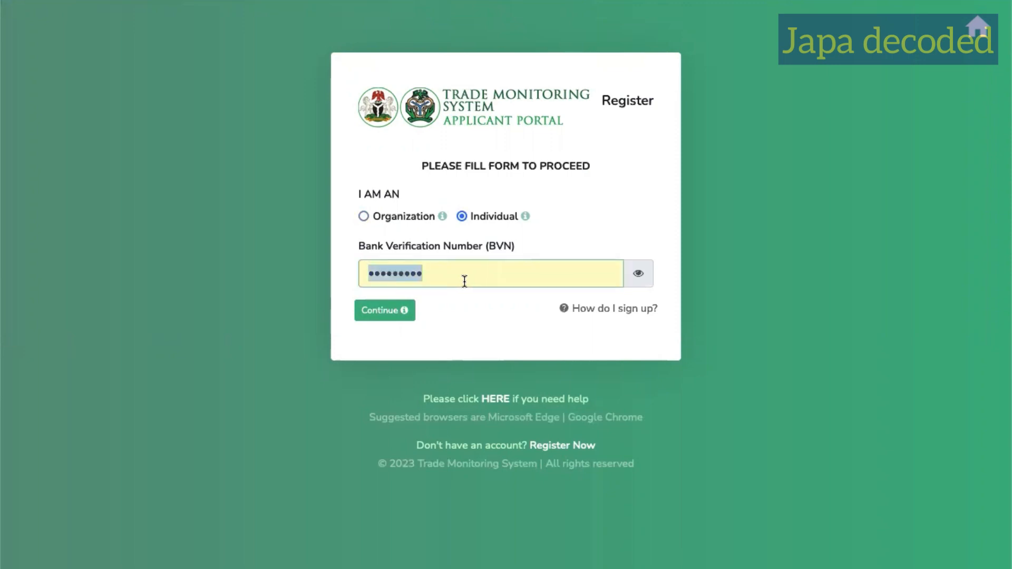
{"action": "left_click", "coordinate": [592, 216]}
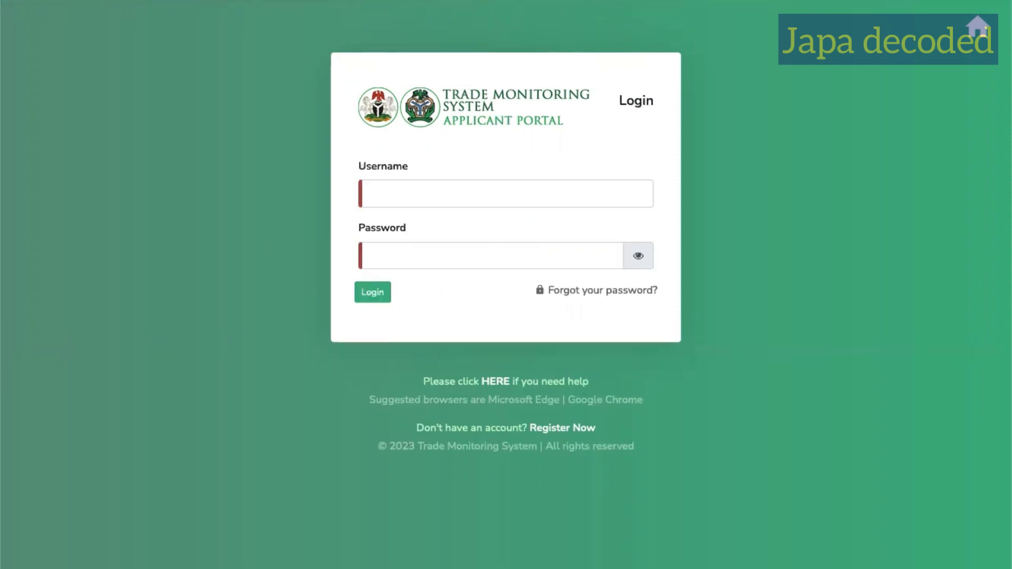
Step: Submit the account username and password, then enter the emailed one-time code
{"action": "left_click", "coordinate": [385, 301]}
{"action": "type", "text": "h"}
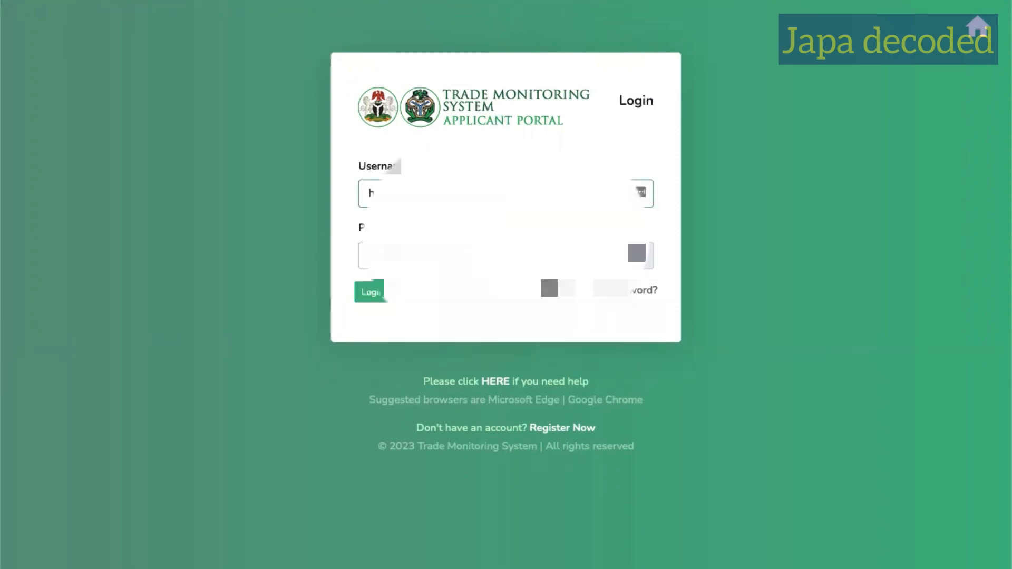
{"action": "left_click", "coordinate": [369, 292]}
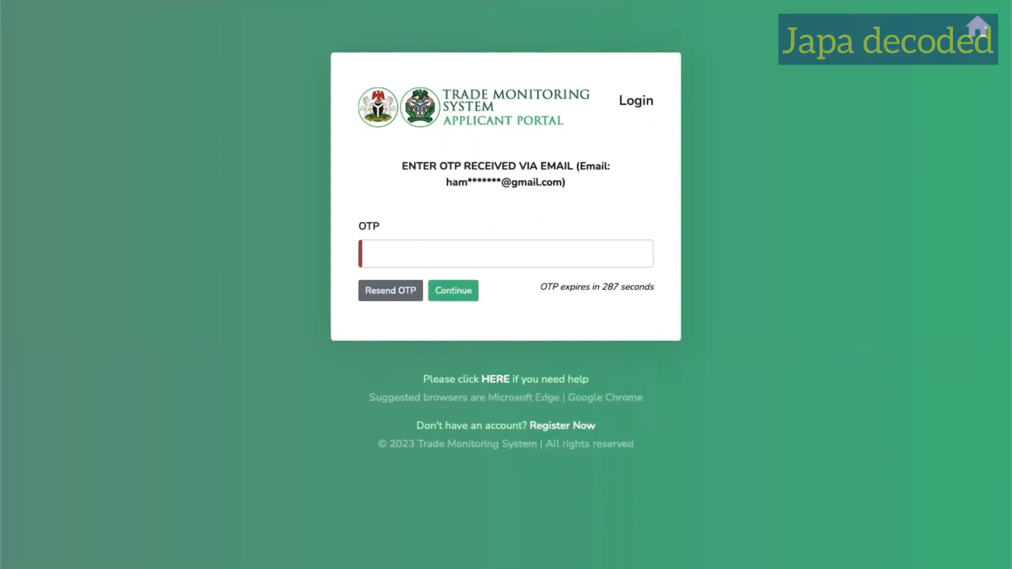
{"action": "left_click", "coordinate": [482, 254]}
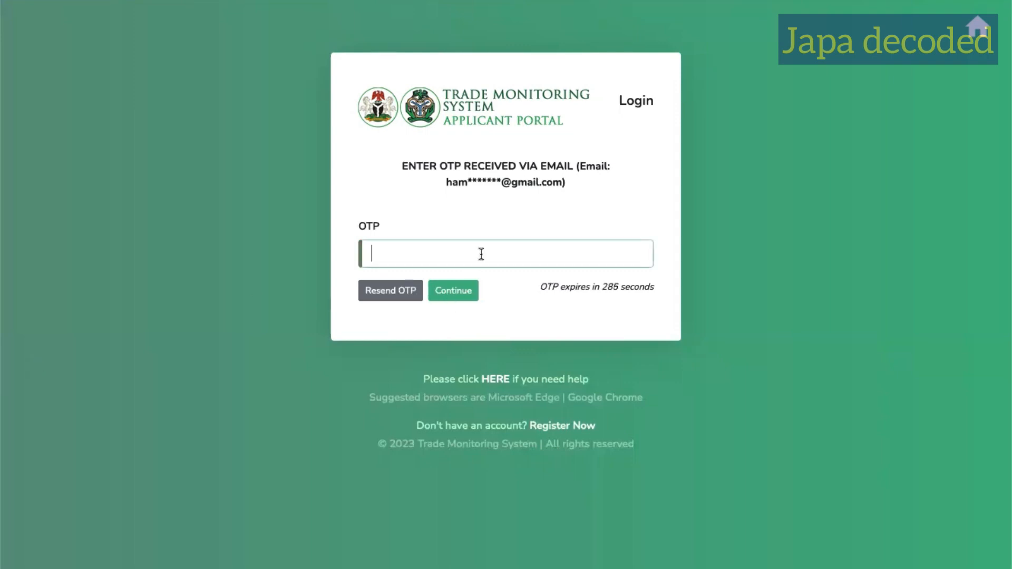
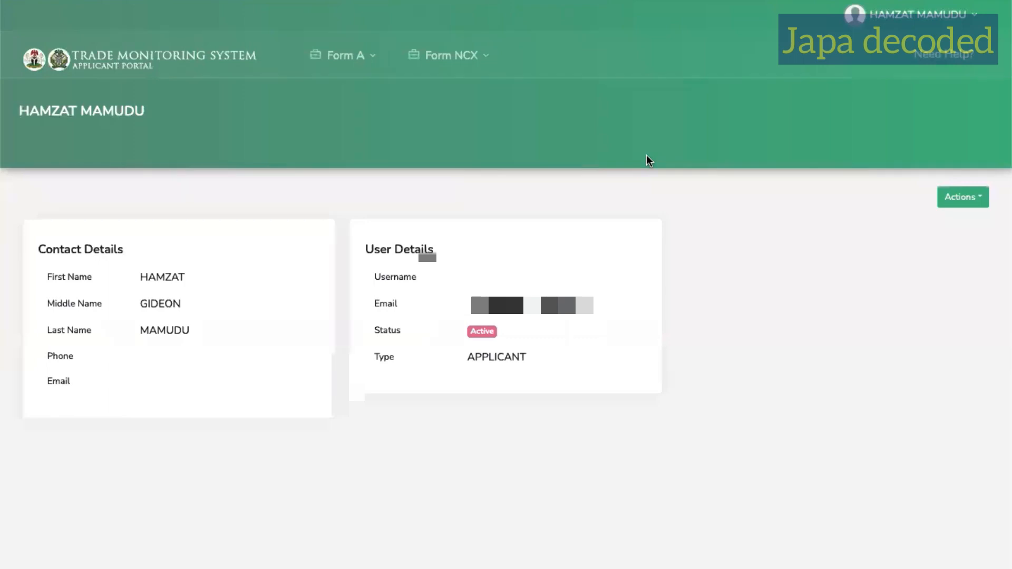
Step: Start a new Form A and advance past Applicant Information to Trade Services
{"action": "left_click", "coordinate": [360, 57]}
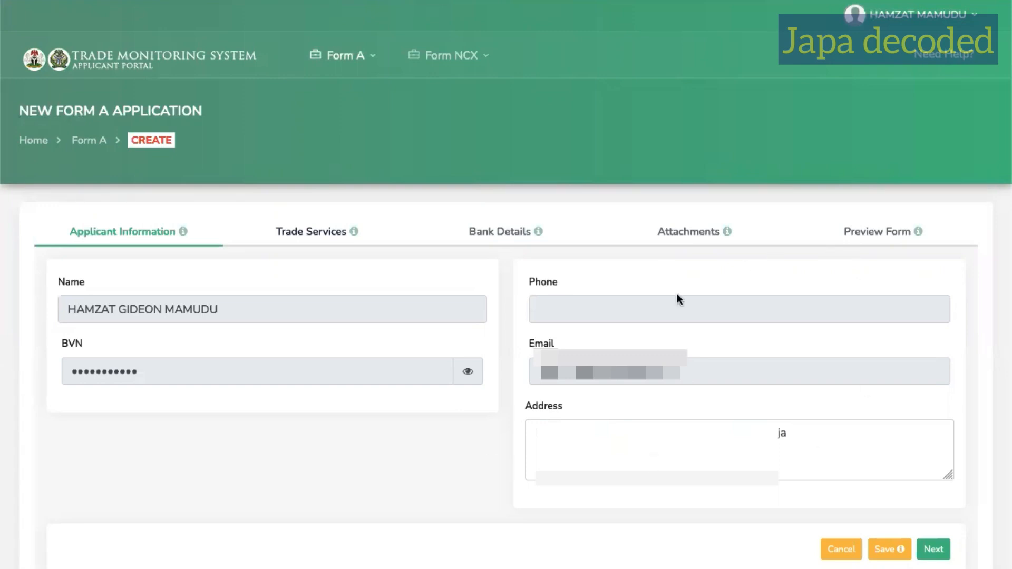
{"action": "left_click", "coordinate": [932, 549]}
Step: Set Educational Fees with trade category Educational Services, purpose Postgraduate Studies, valid for forex Yes
{"action": "left_click", "coordinate": [407, 182]}
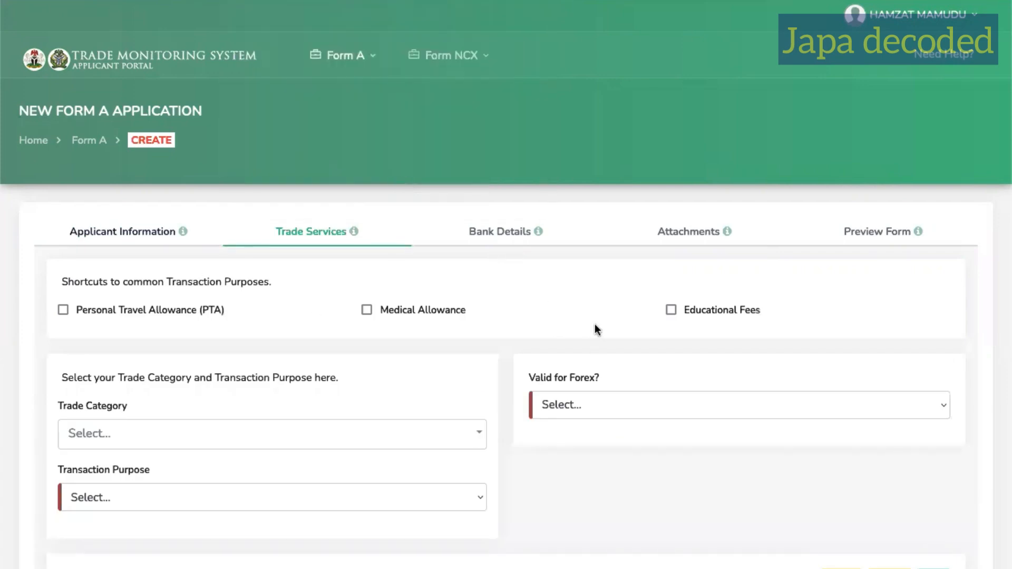
{"action": "left_click", "coordinate": [671, 310]}
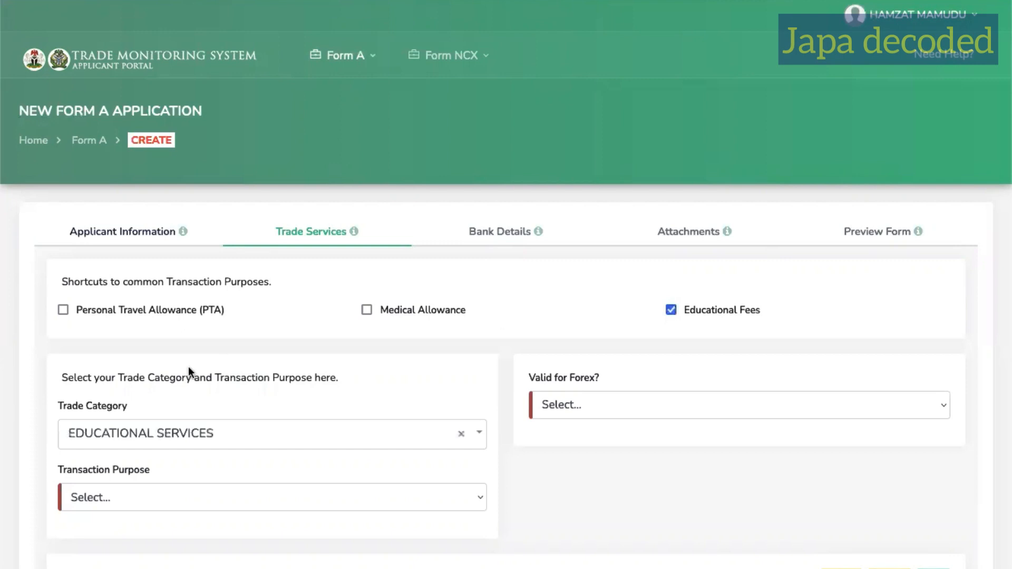
{"action": "left_click", "coordinate": [227, 437]}
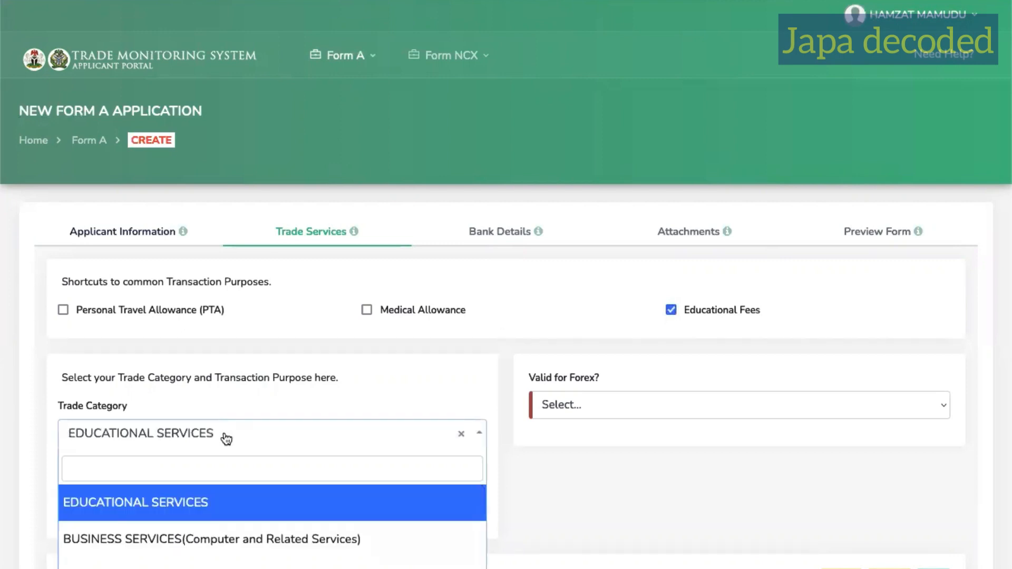
{"action": "left_click", "coordinate": [226, 438]}
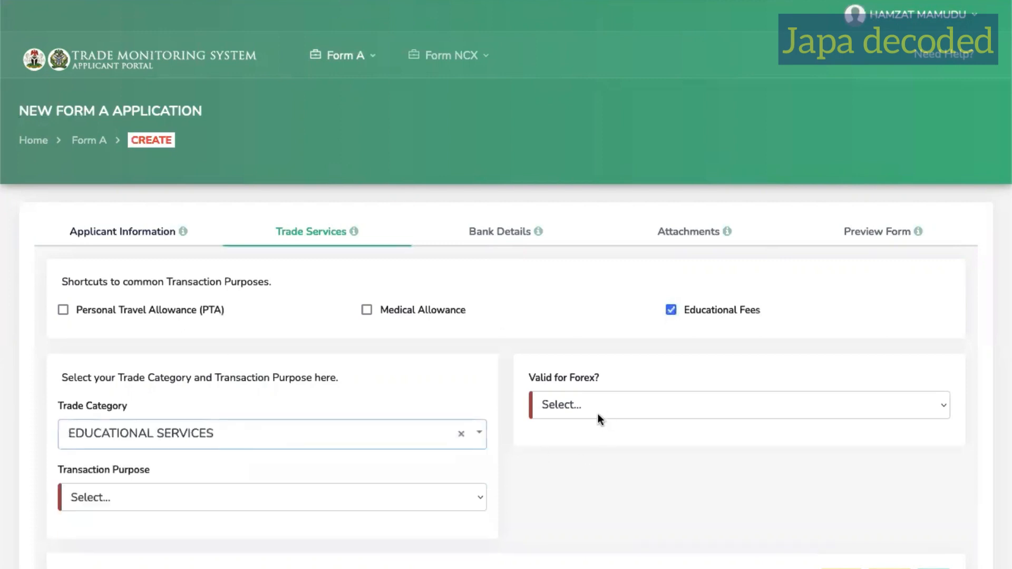
{"action": "left_click", "coordinate": [309, 498]}
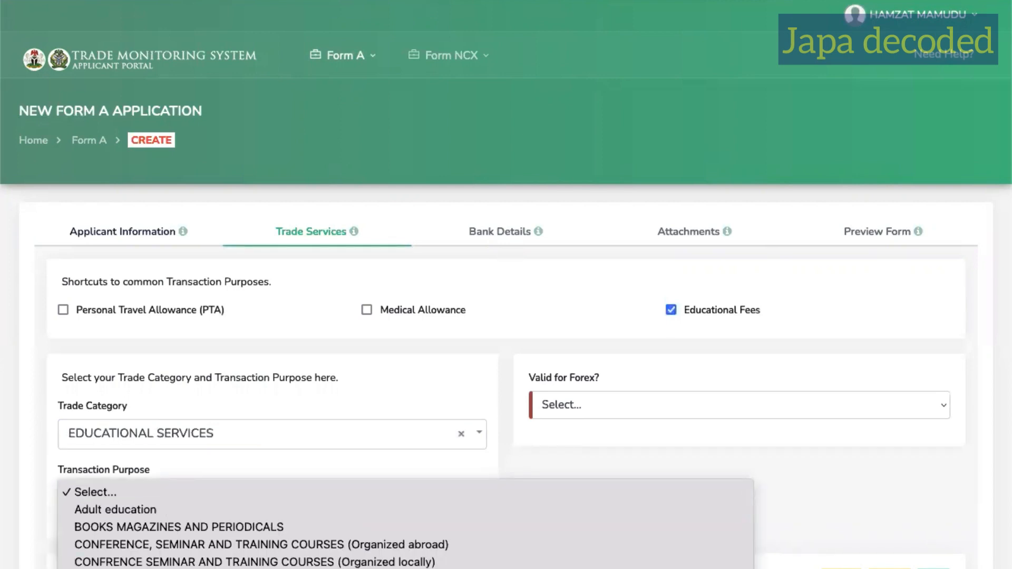
{"action": "key", "text": "Return"}
{"action": "left_click", "coordinate": [618, 404]}
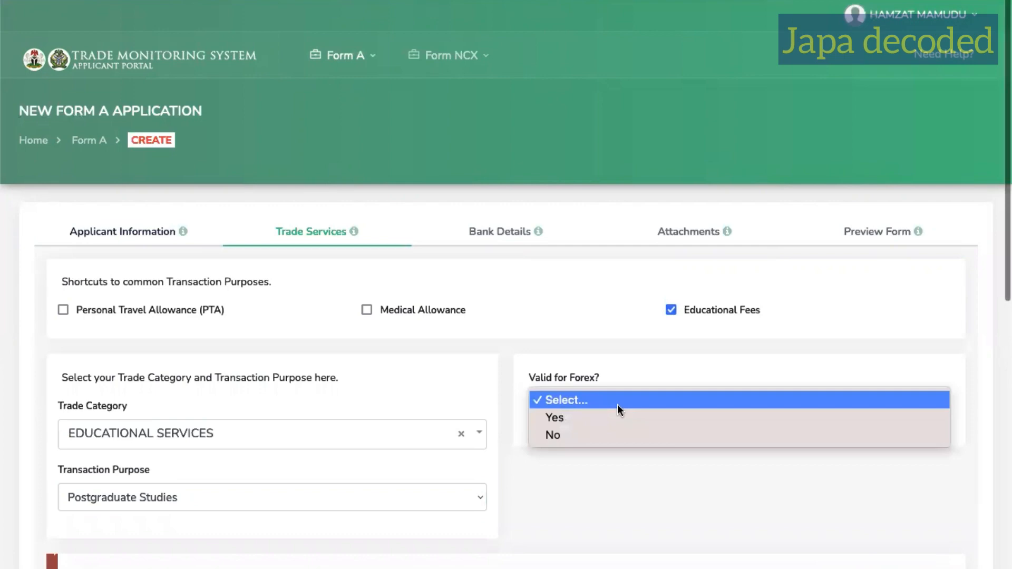
{"action": "left_click", "coordinate": [603, 419]}
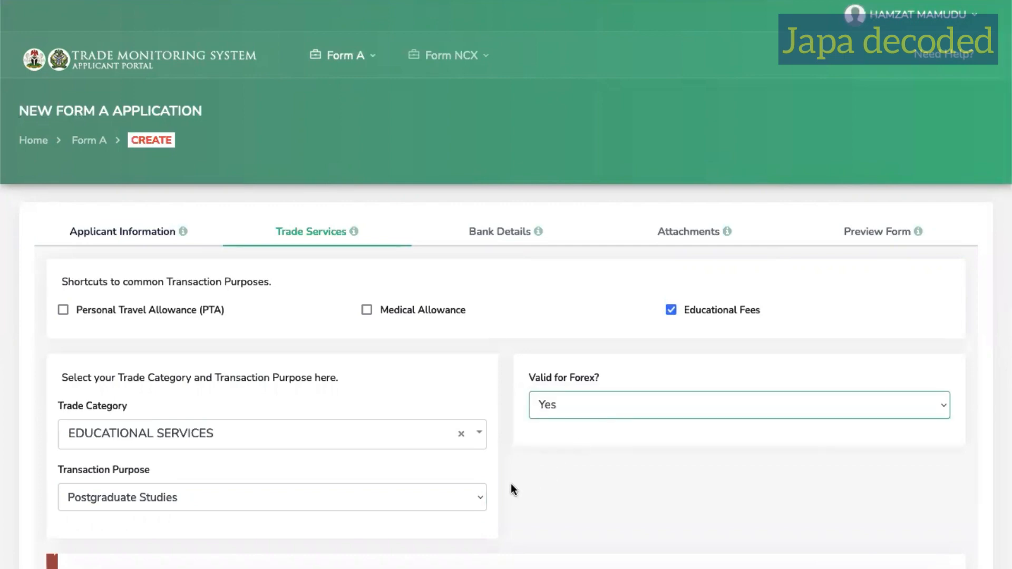
{"action": "scroll", "coordinate": [511, 489], "scroll_direction": "down", "scroll_amount": 3}
{"action": "scroll", "coordinate": [511, 489], "scroll_direction": "down", "scroll_amount": 3}
{"action": "scroll", "coordinate": [512, 490], "scroll_direction": "down", "scroll_amount": 1}
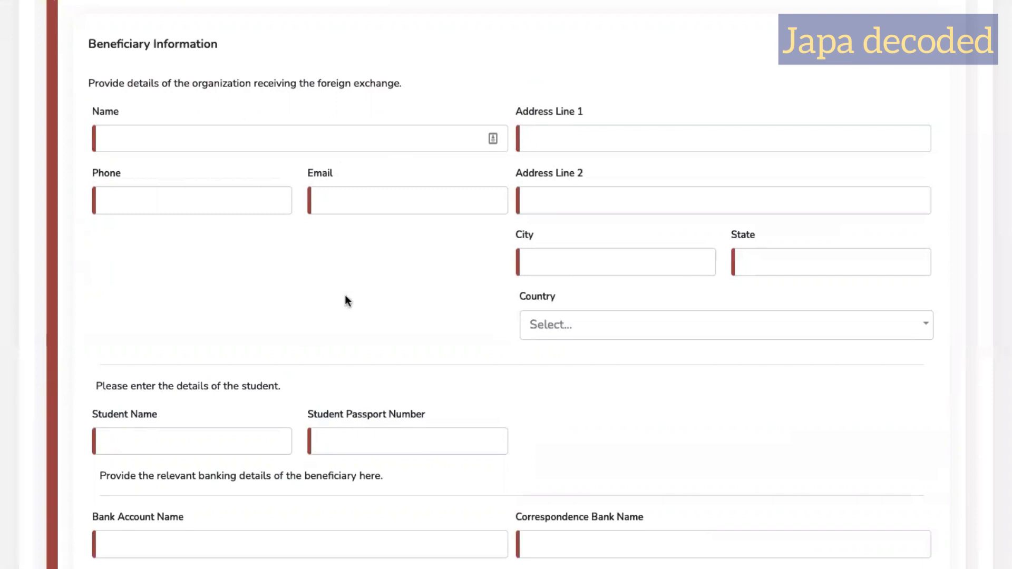
{"action": "scroll", "coordinate": [345, 301], "scroll_direction": "down", "scroll_amount": 3}
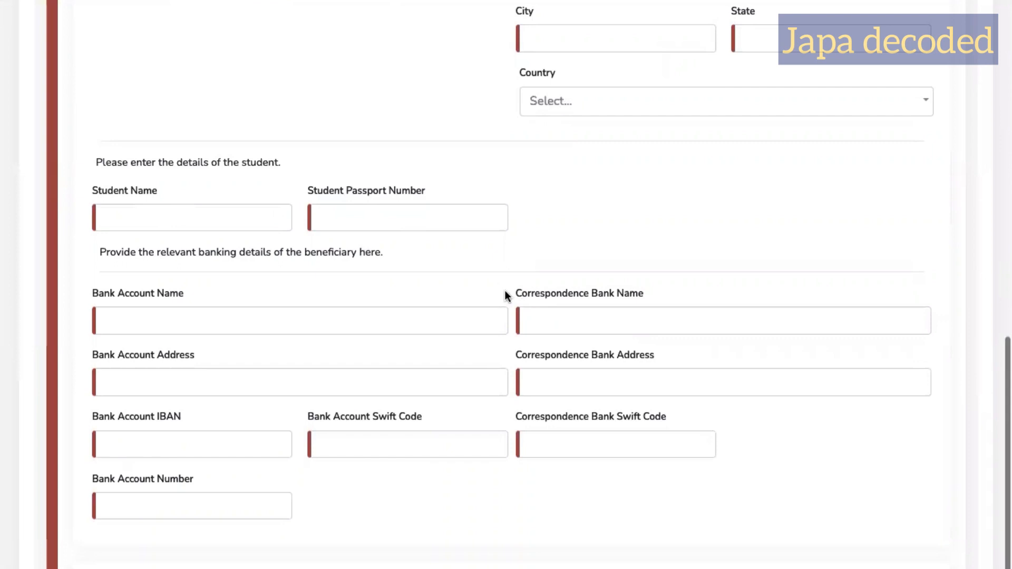
{"action": "scroll", "coordinate": [505, 295], "scroll_direction": "down", "scroll_amount": 2}
{"action": "scroll", "coordinate": [505, 294], "scroll_direction": "down", "scroll_amount": 3}
{"action": "scroll", "coordinate": [505, 294], "scroll_direction": "down", "scroll_amount": 1}
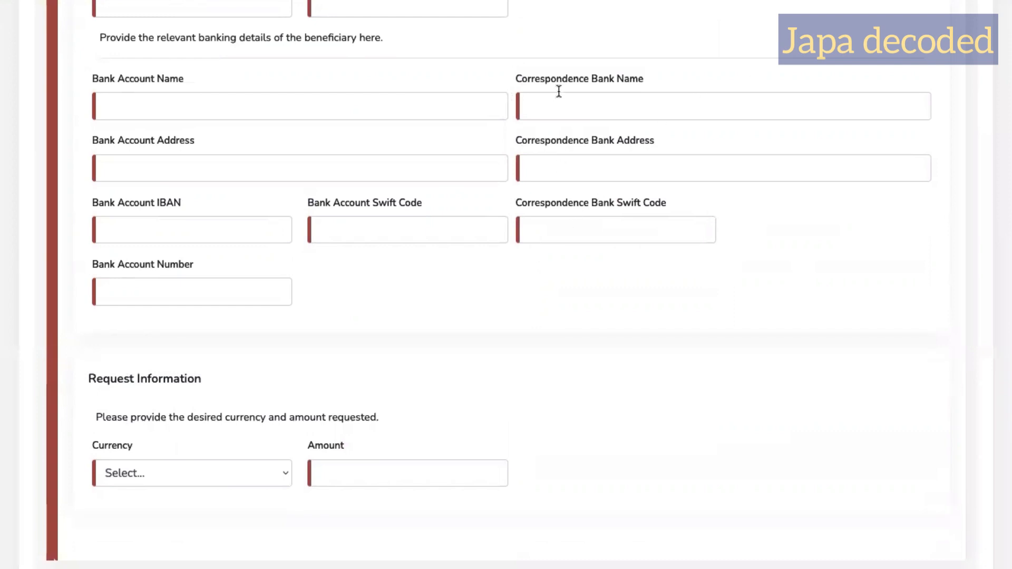
Step: Choose POUNDS STERLING as the requested currency and move to the requested amount
{"action": "left_click", "coordinate": [193, 472]}
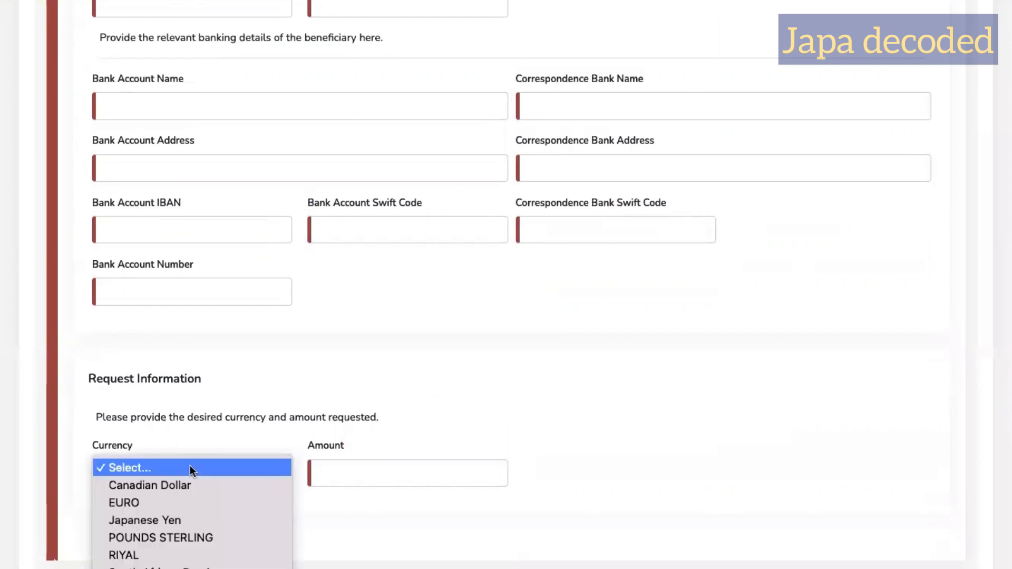
{"action": "left_click", "coordinate": [161, 538]}
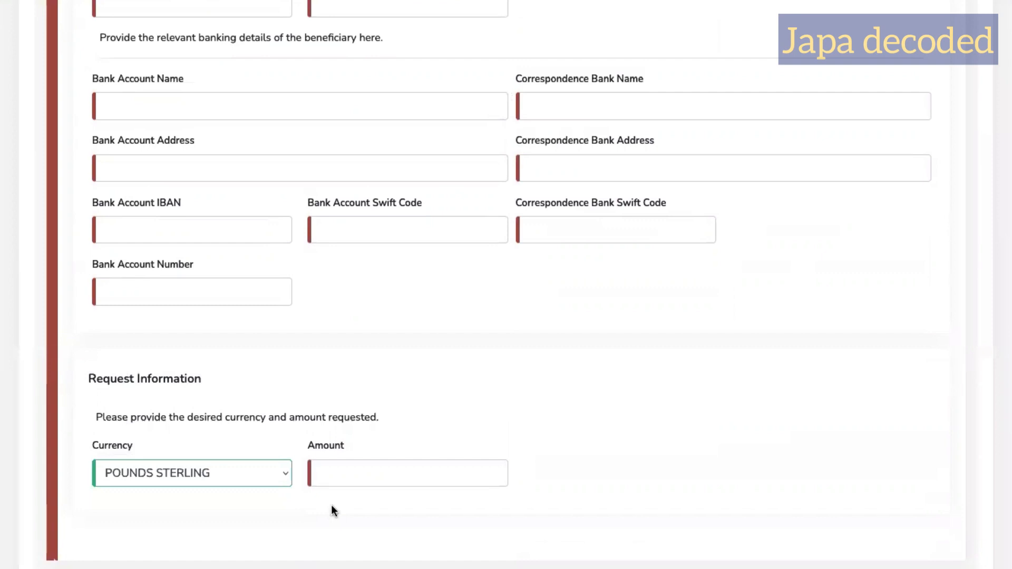
{"action": "left_click", "coordinate": [380, 481]}
{"action": "left_click", "coordinate": [529, 433]}
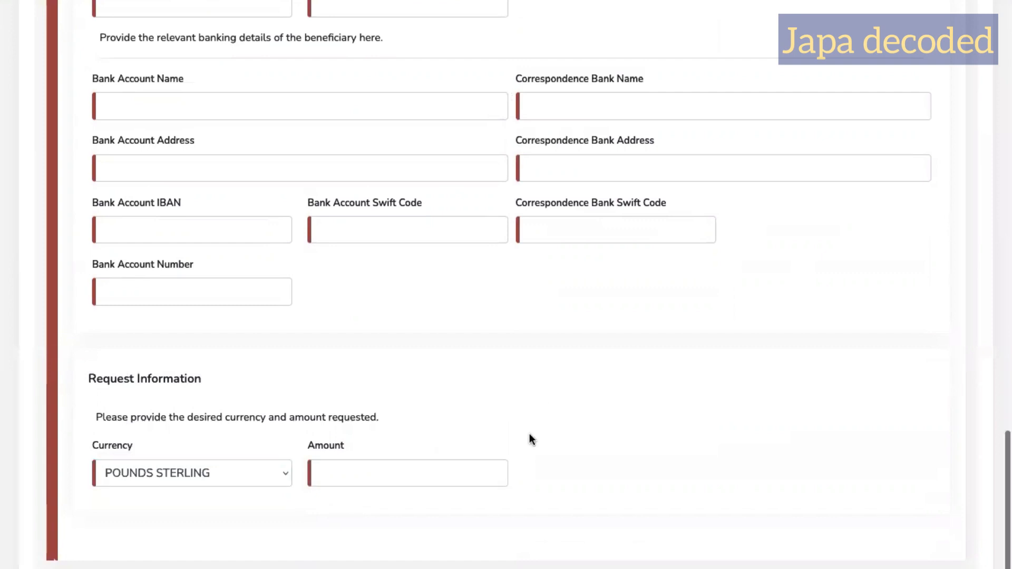
{"action": "scroll", "coordinate": [529, 434], "scroll_direction": "up", "scroll_amount": 1}
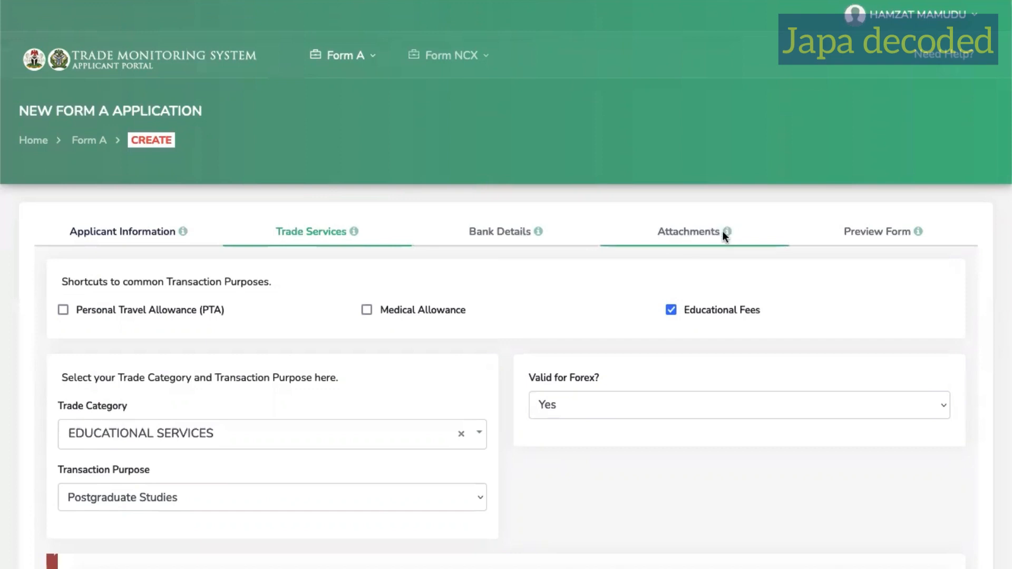
{"action": "mouse_move", "coordinate": [342, 56]}
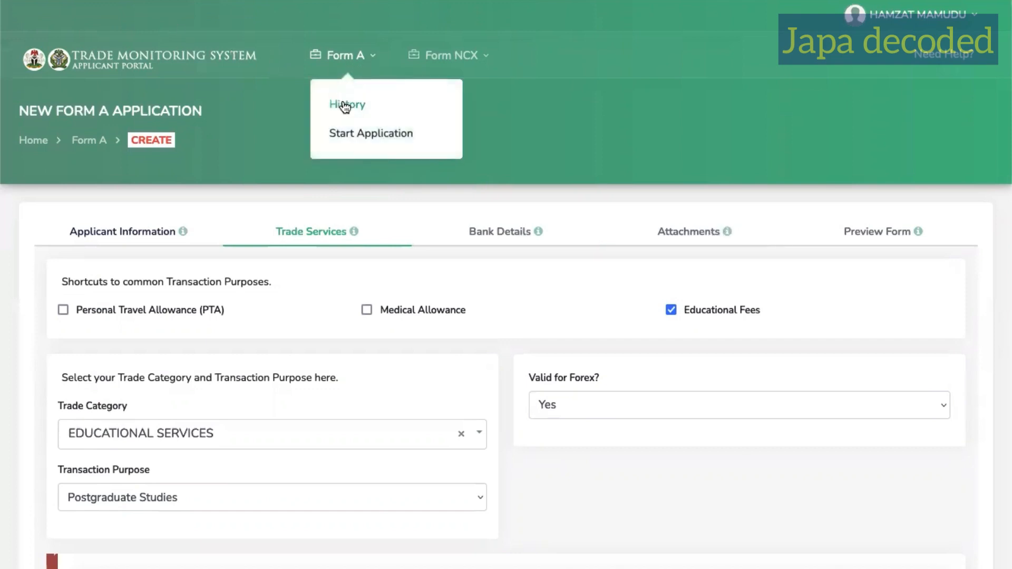
{"action": "left_click", "coordinate": [345, 107]}
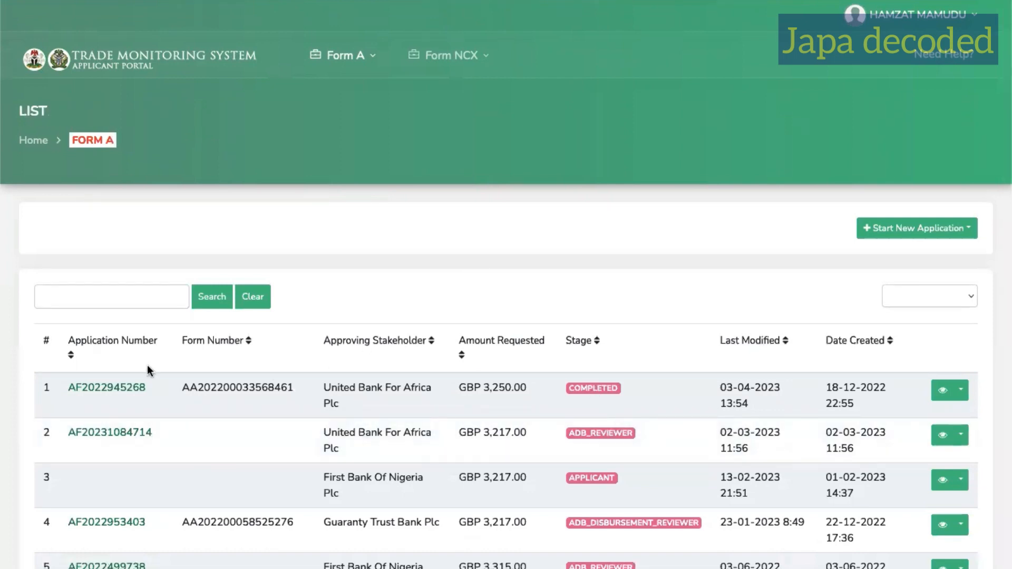
{"action": "left_click", "coordinate": [111, 388]}
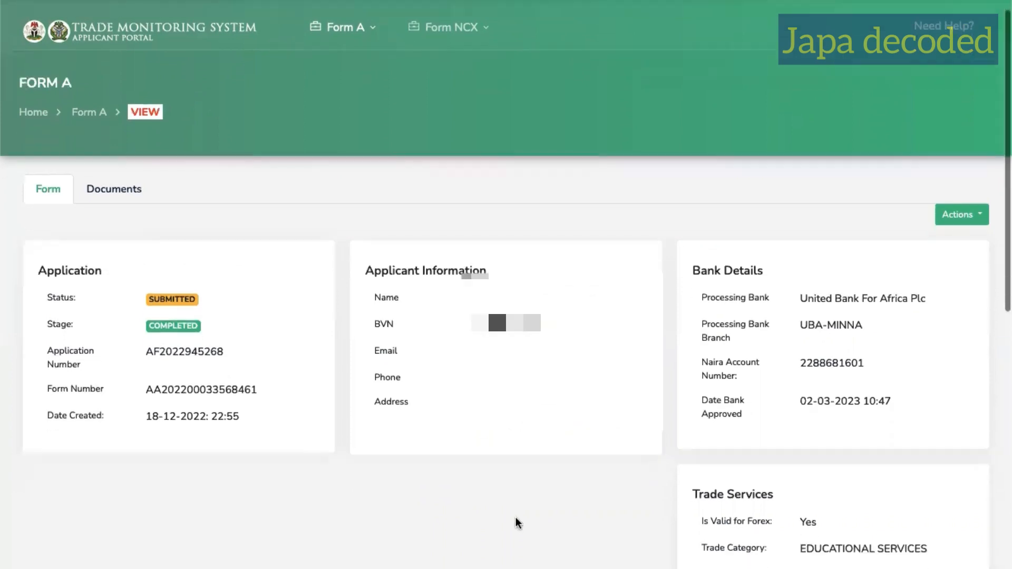
{"action": "scroll", "coordinate": [515, 524], "scroll_direction": "down", "scroll_amount": 1}
{"action": "scroll", "coordinate": [516, 524], "scroll_direction": "up", "scroll_amount": 1}
{"action": "scroll", "coordinate": [516, 523], "scroll_direction": "down", "scroll_amount": 3}
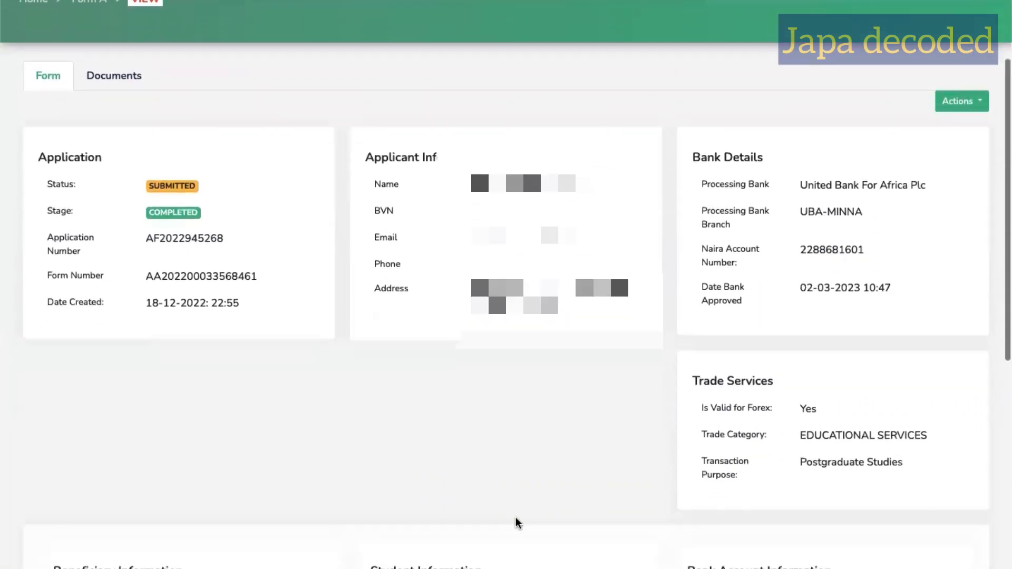
{"action": "scroll", "coordinate": [516, 524], "scroll_direction": "down", "scroll_amount": 1}
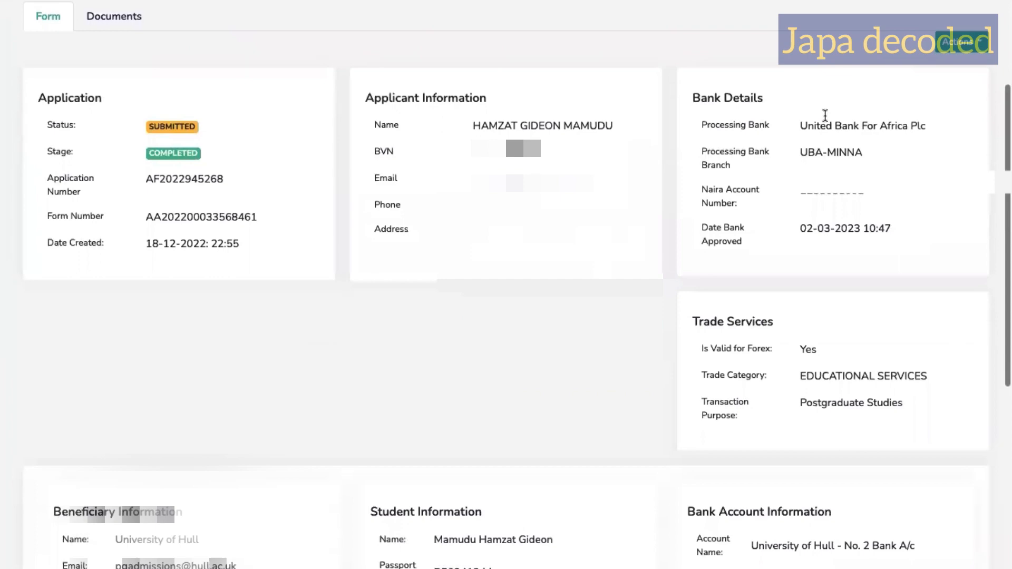
{"action": "scroll", "coordinate": [840, 288], "scroll_direction": "down", "scroll_amount": 3}
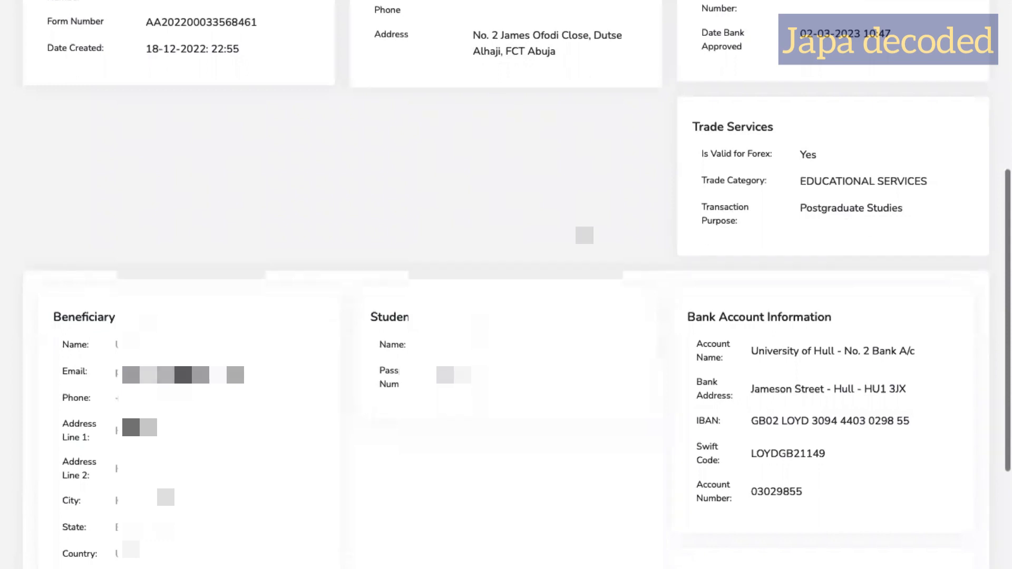
{"action": "scroll", "coordinate": [584, 235], "scroll_direction": "down", "scroll_amount": 3}
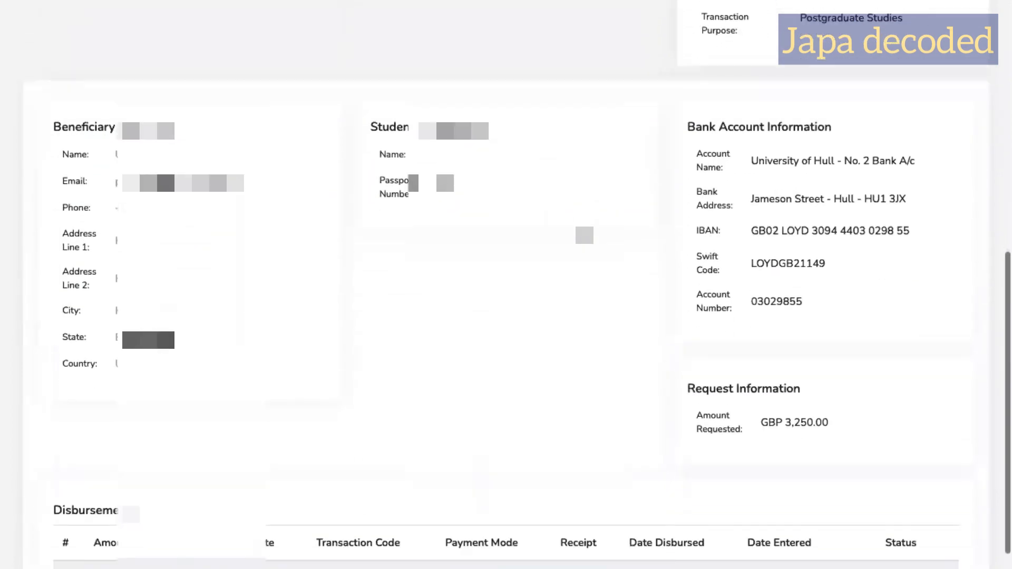
{"action": "scroll", "coordinate": [584, 235], "scroll_direction": "down", "scroll_amount": 1}
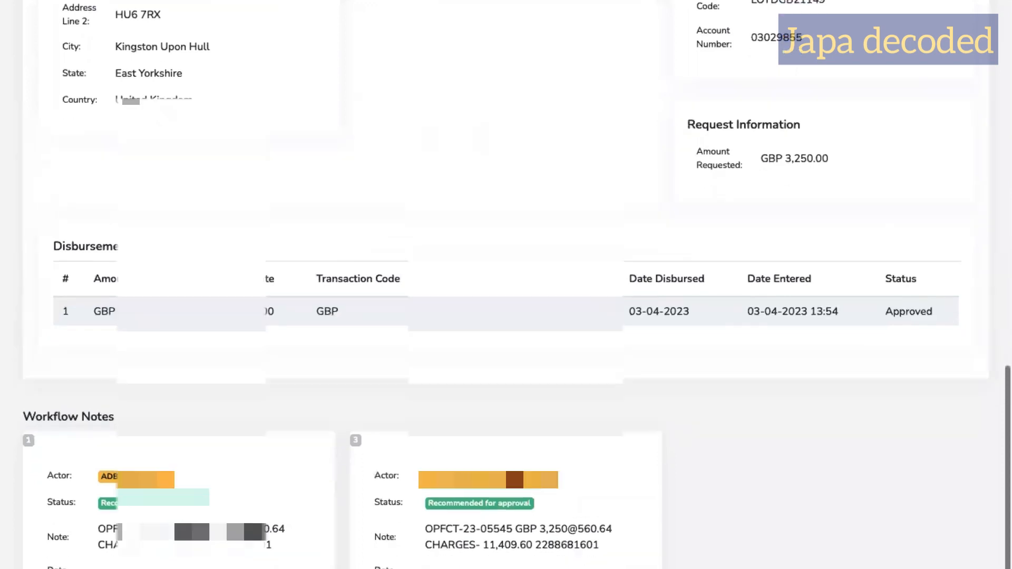
{"action": "scroll", "coordinate": [506, 316], "scroll_direction": "down", "scroll_amount": 2}
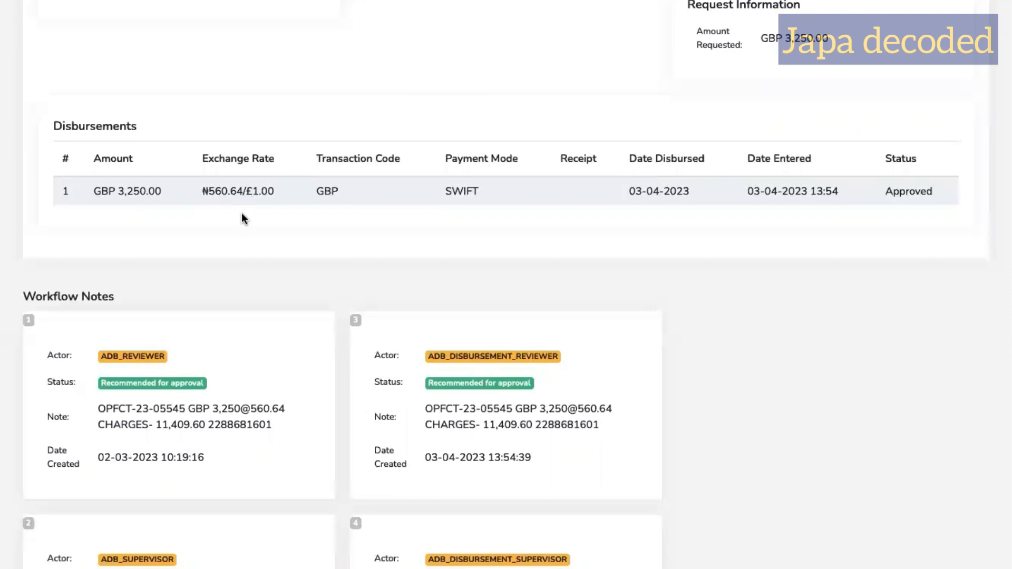
{"action": "scroll", "coordinate": [866, 380], "scroll_direction": "down", "scroll_amount": 1}
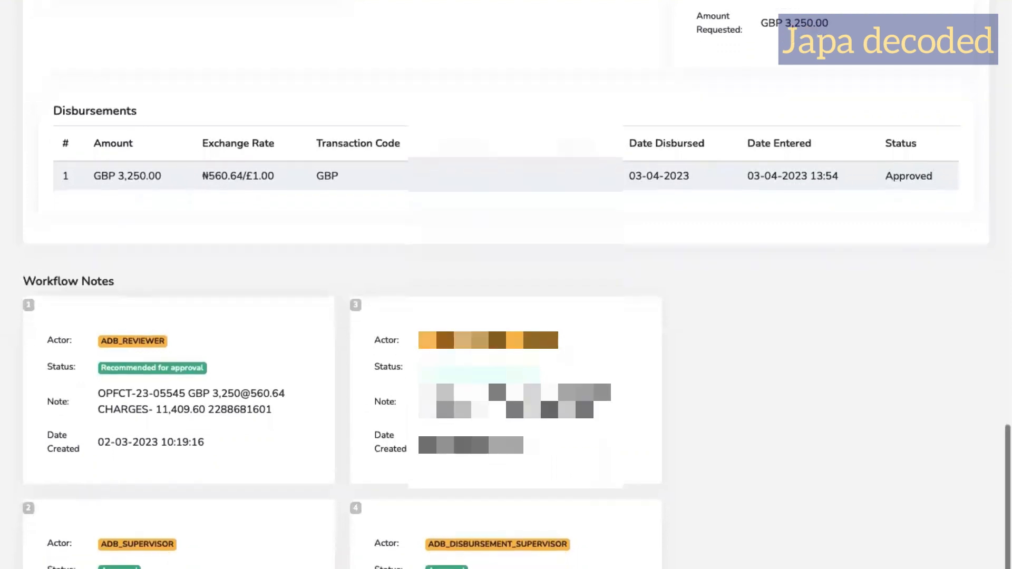
{"action": "scroll", "coordinate": [866, 381], "scroll_direction": "down", "scroll_amount": 1}
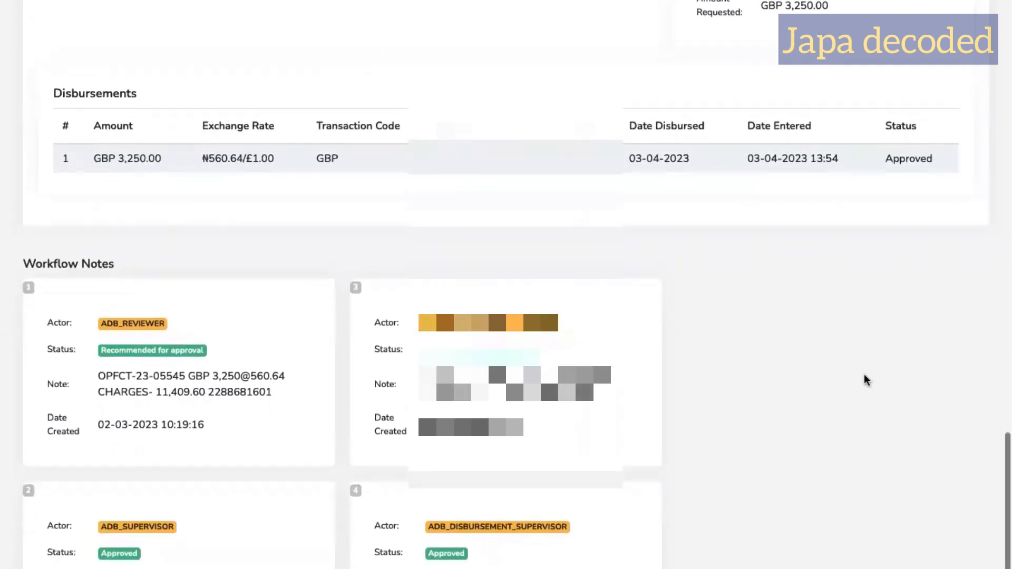
{"action": "scroll", "coordinate": [865, 380], "scroll_direction": "up", "scroll_amount": 3}
{"action": "scroll", "coordinate": [866, 380], "scroll_direction": "up", "scroll_amount": 3}
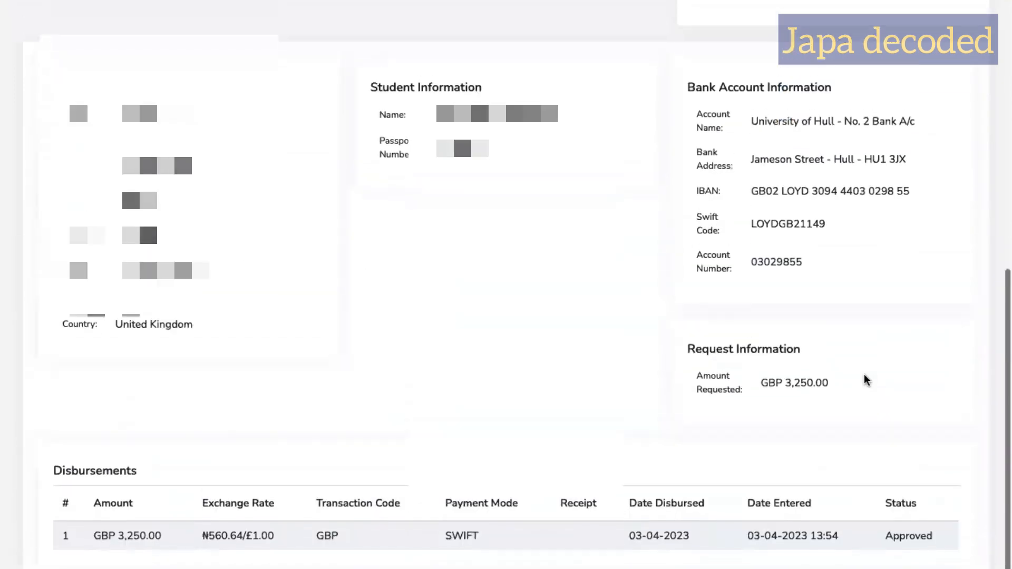
{"action": "scroll", "coordinate": [866, 380], "scroll_direction": "up", "scroll_amount": 5}
{"action": "scroll", "coordinate": [866, 380], "scroll_direction": "down", "scroll_amount": 1}
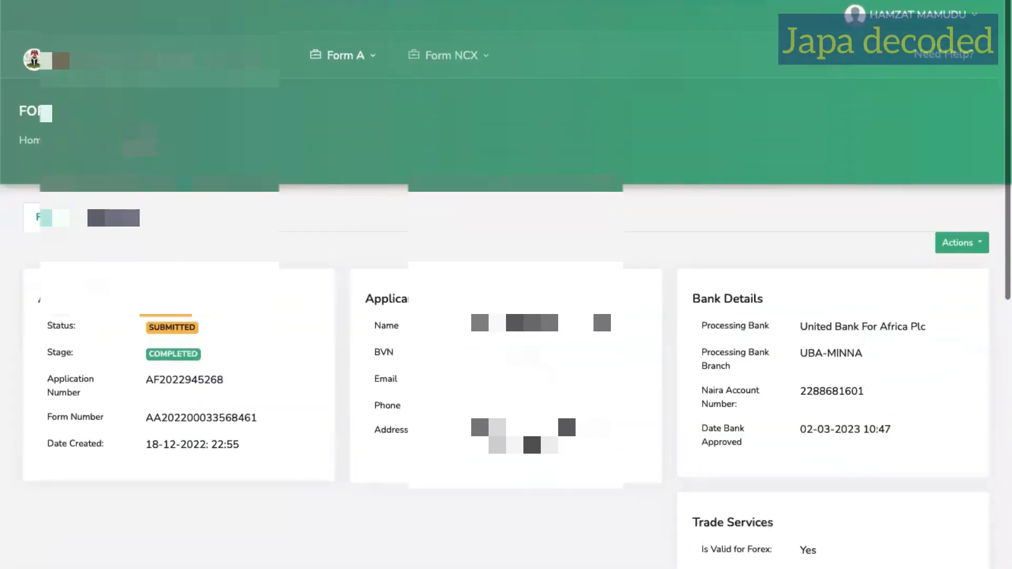
{"action": "left_click", "coordinate": [111, 218]}
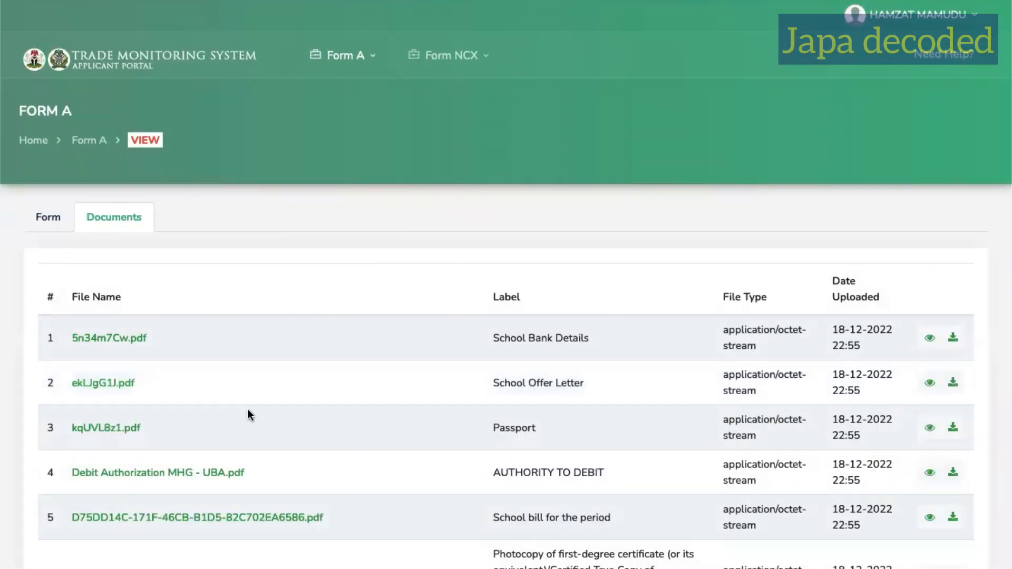